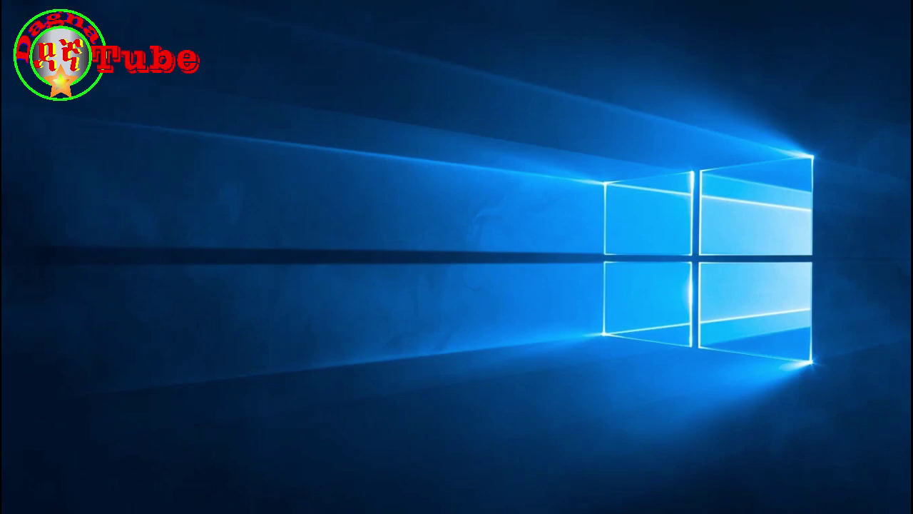
Launch the Run dialog through Windows search and open the system Temp folder with the command temp
{"action": "left_click", "coordinate": [896, 44]}
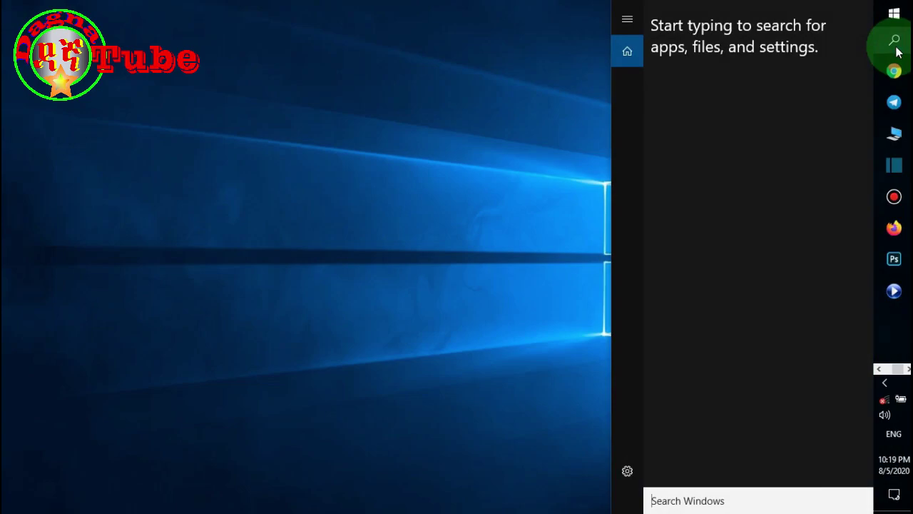
{"action": "type", "text": "ru"}
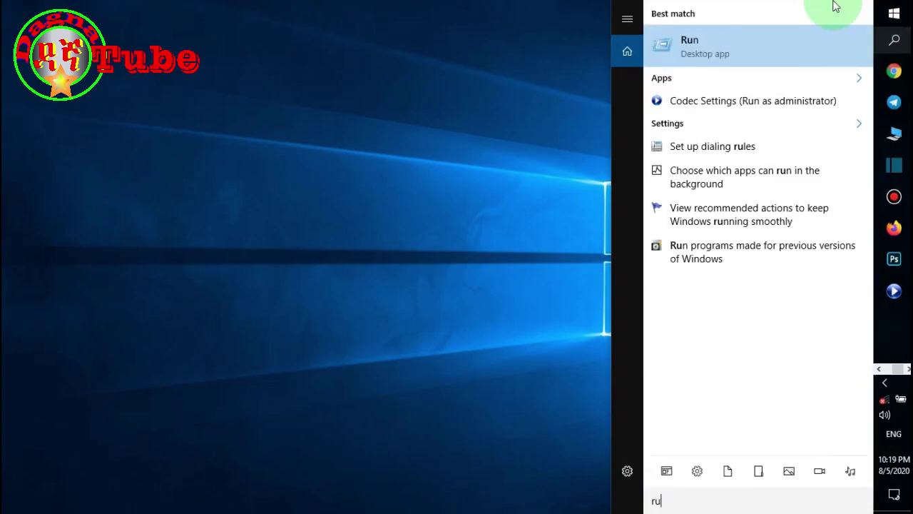
{"action": "left_click", "coordinate": [744, 54]}
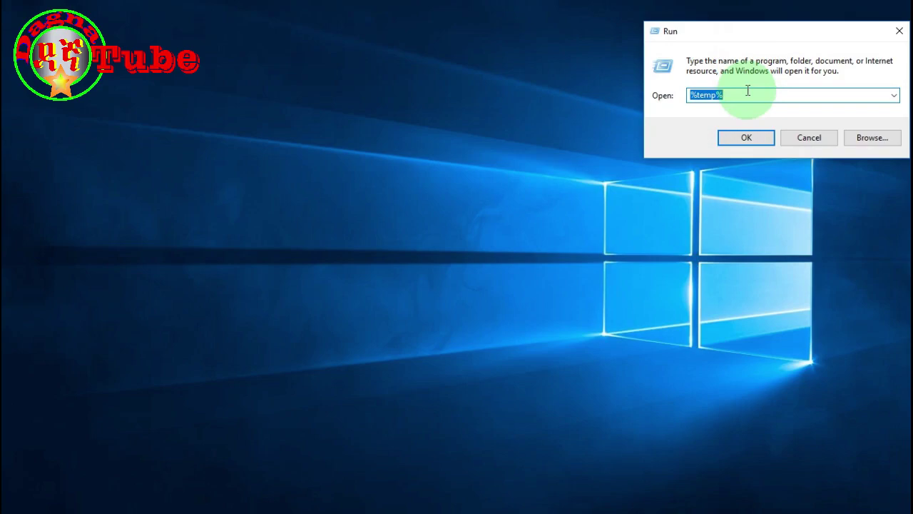
{"action": "key", "text": "BackSpace"}
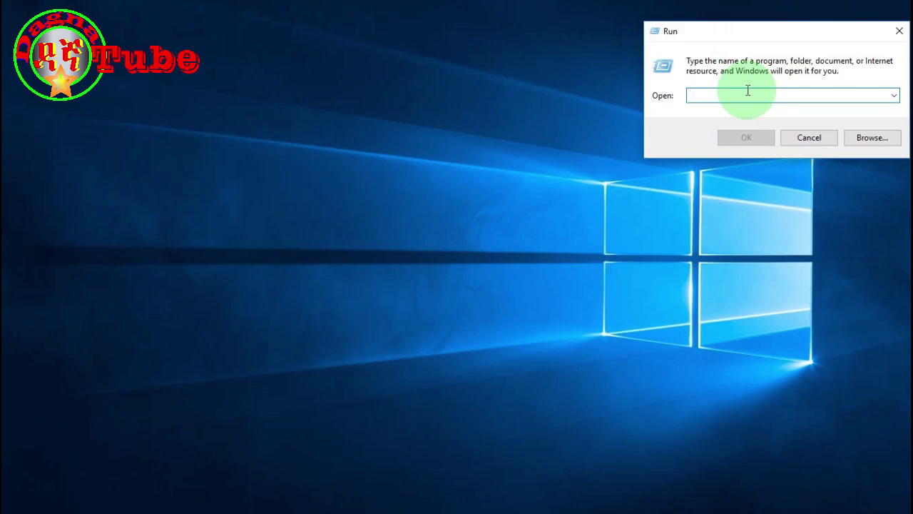
{"action": "type", "text": "tem"}
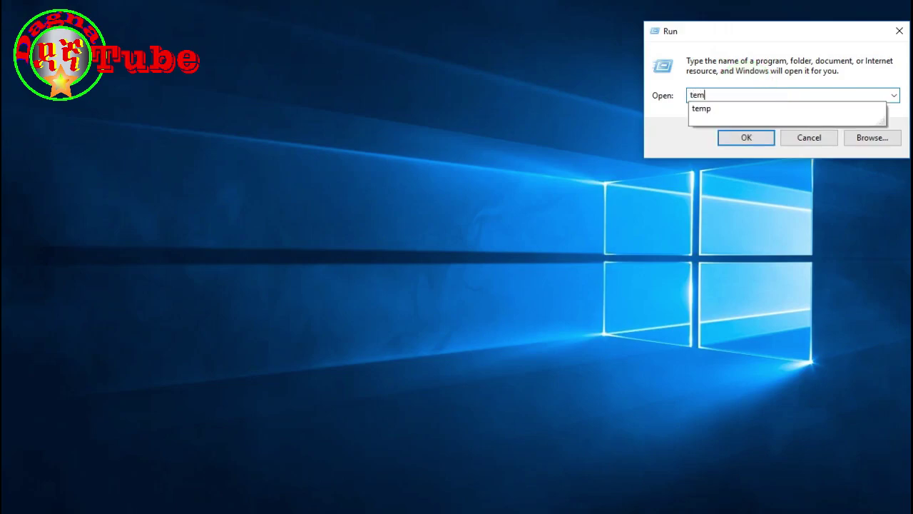
{"action": "type", "text": "p"}
{"action": "left_click", "coordinate": [746, 138]}
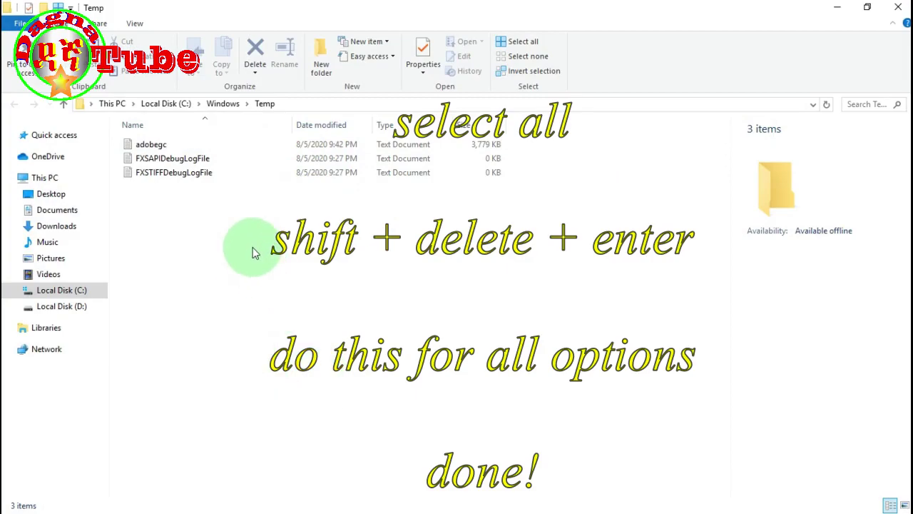
Permanently delete all files in the Windows Temp folder, retrying and then skipping the file in use for all current items
{"action": "left_click", "coordinate": [220, 175]}
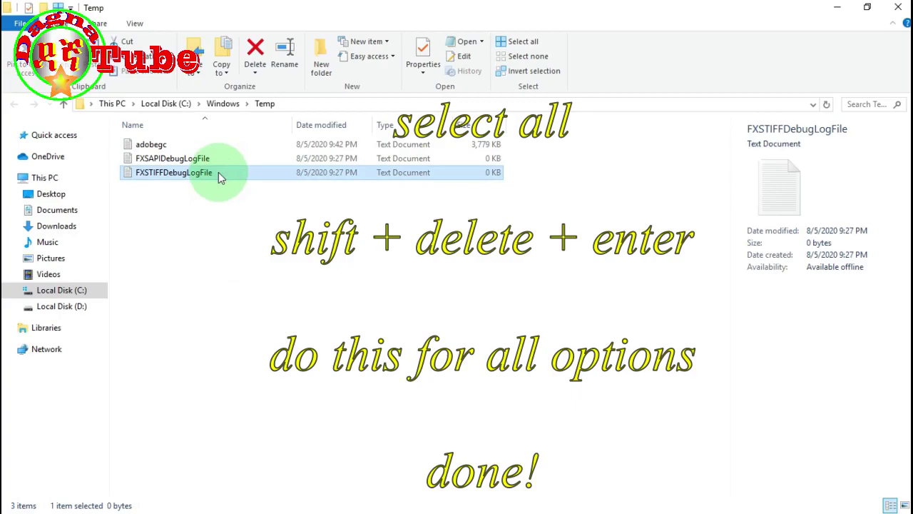
{"action": "key", "text": "ctrl+a"}
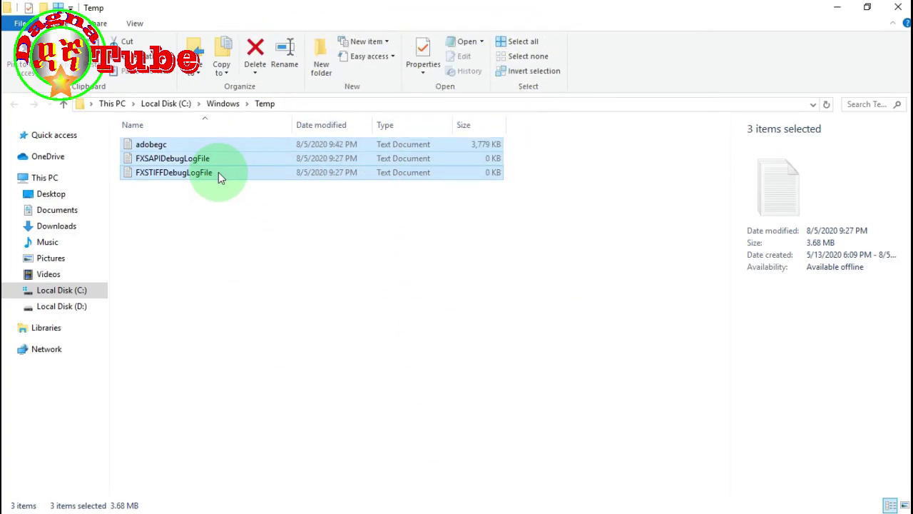
{"action": "key", "text": "shift+Delete"}
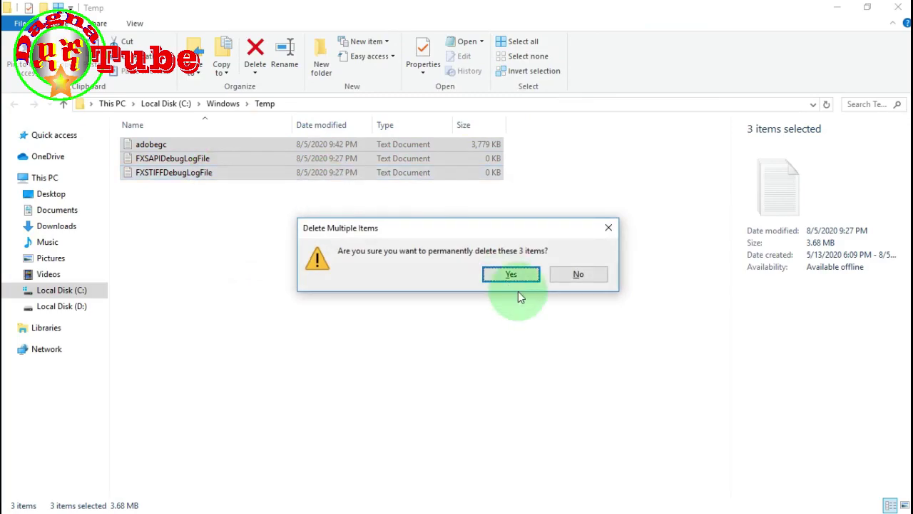
{"action": "left_click", "coordinate": [515, 278]}
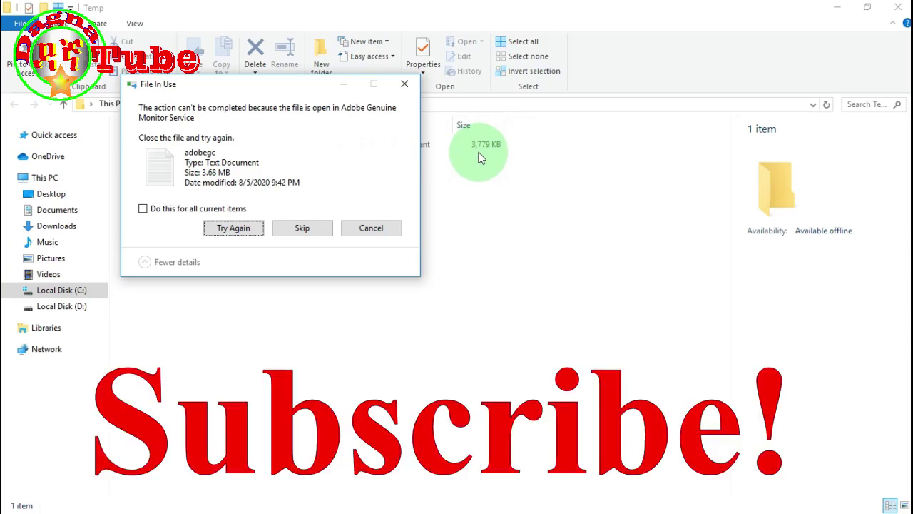
{"action": "left_click", "coordinate": [144, 209]}
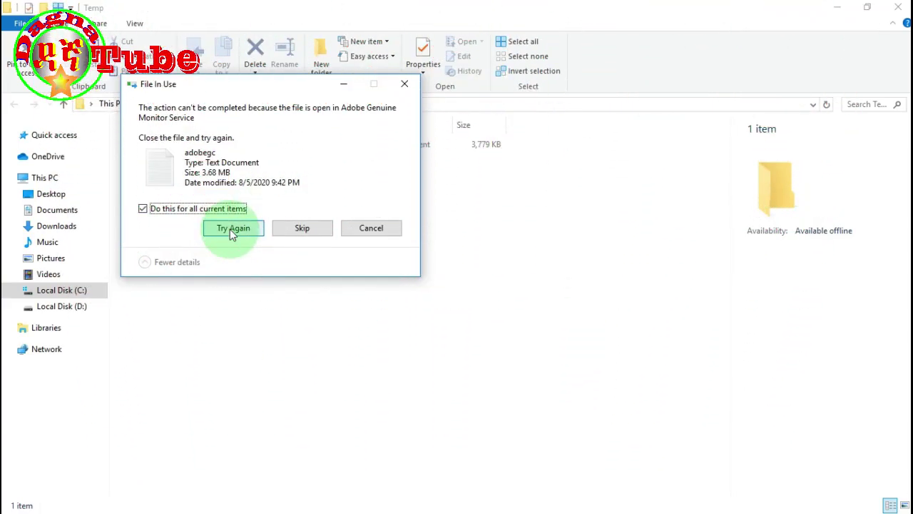
{"action": "left_click", "coordinate": [231, 233]}
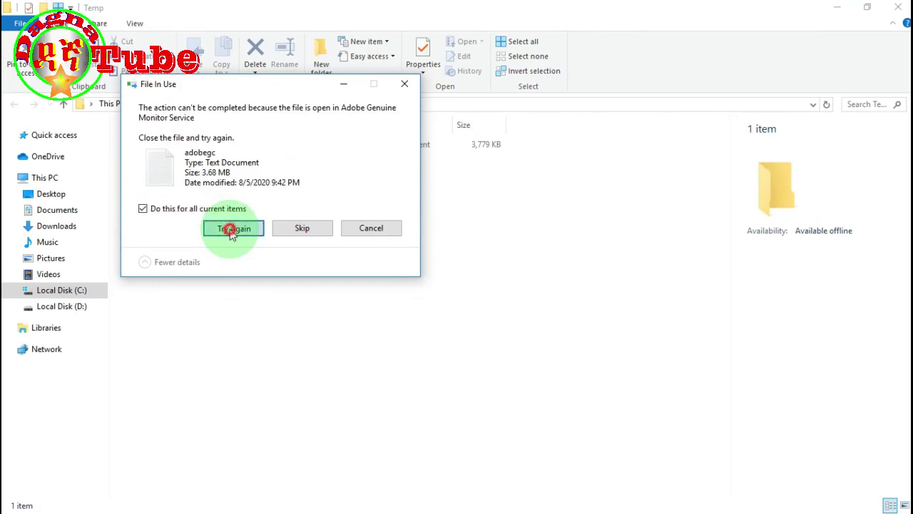
{"action": "left_click", "coordinate": [302, 227]}
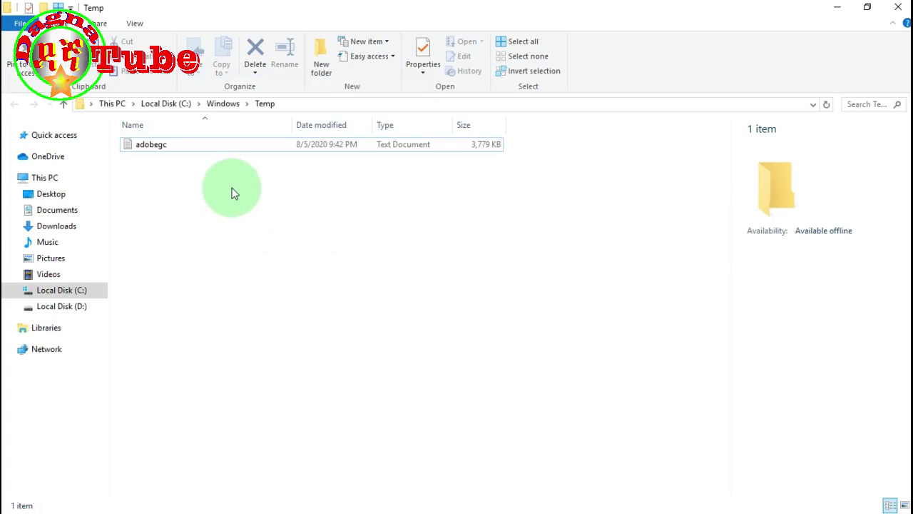
Launch the Run dialog through Windows search and open the user's local Temp folder with the command %temp%
{"action": "mouse_move", "coordinate": [901, 14]}
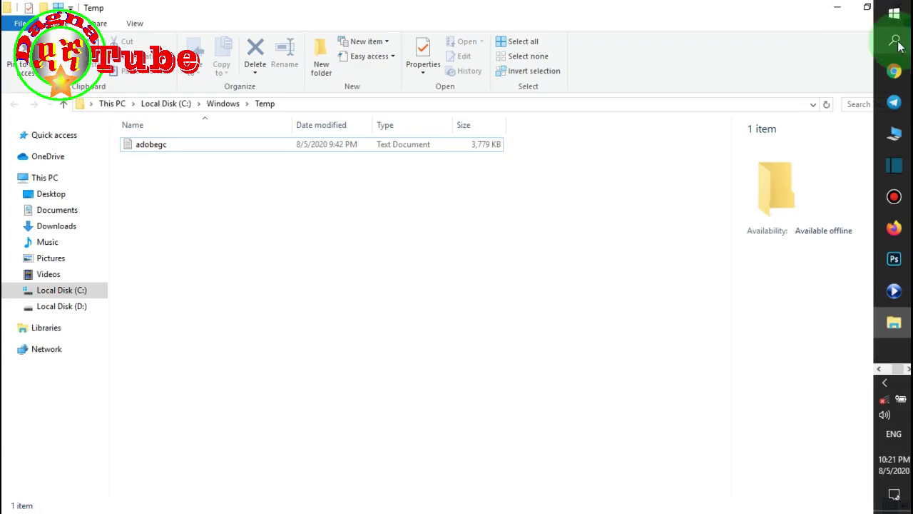
{"action": "left_click", "coordinate": [897, 43]}
{"action": "type", "text": "re"}
{"action": "key", "text": "BackSpace"}
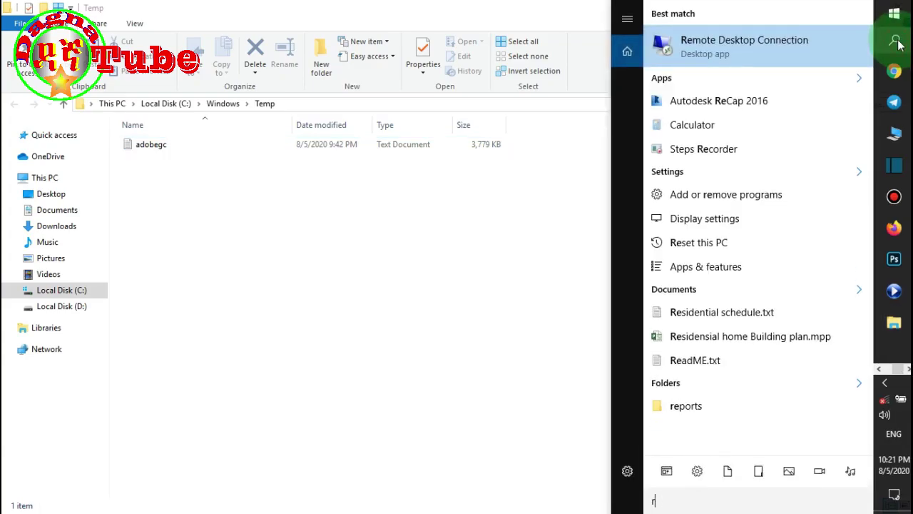
{"action": "type", "text": "un"}
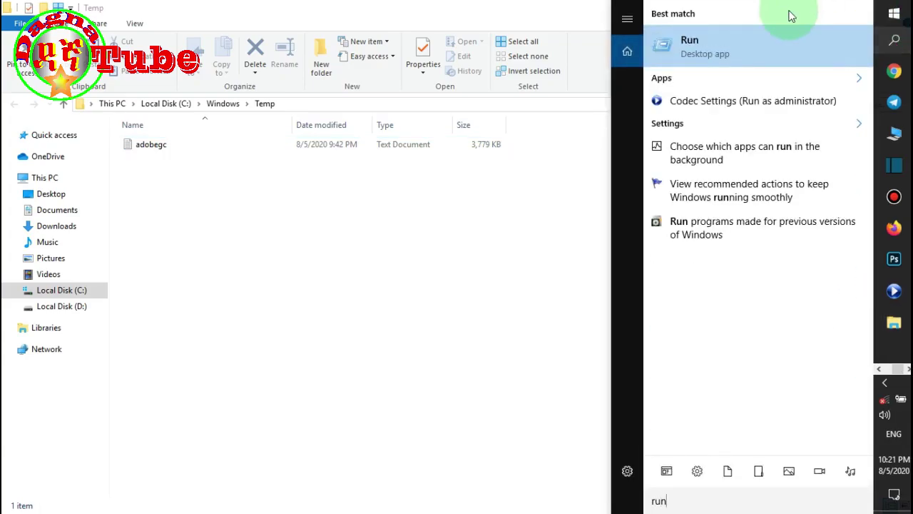
{"action": "left_click", "coordinate": [773, 35]}
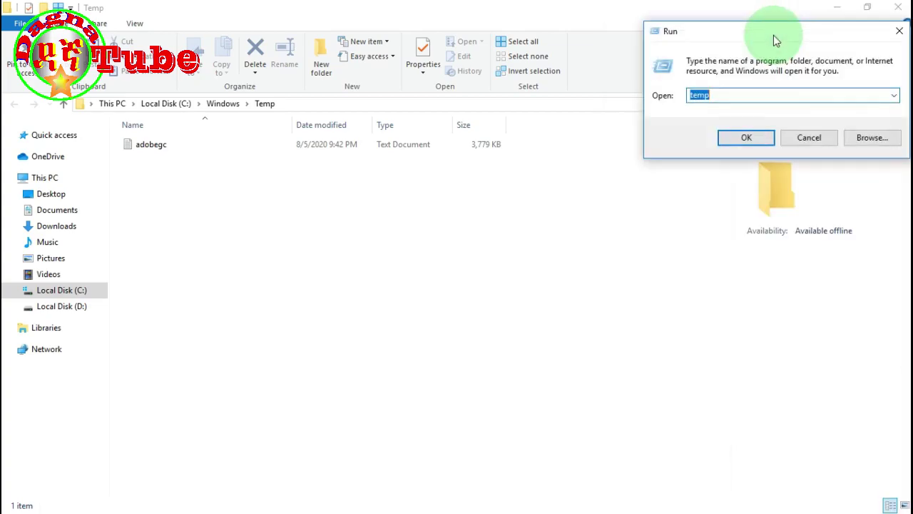
{"action": "key", "text": "BackSpace"}
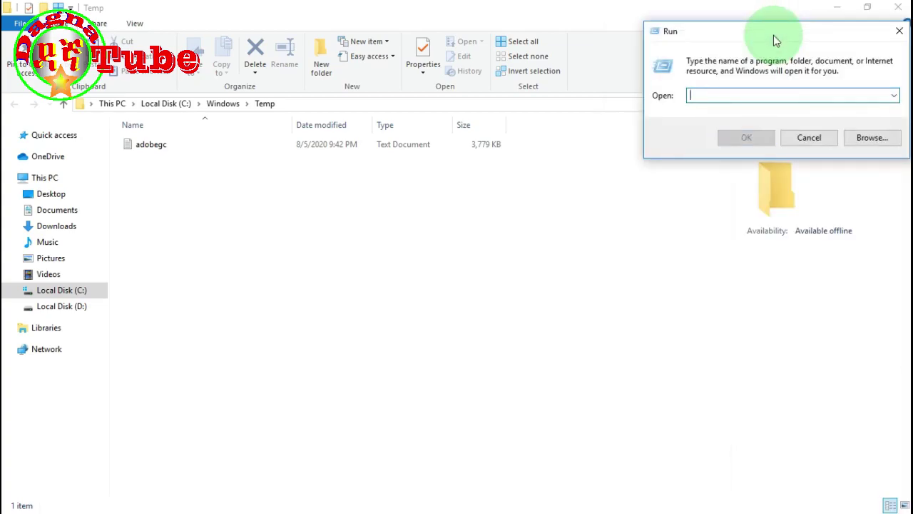
{"action": "type", "text": "%"}
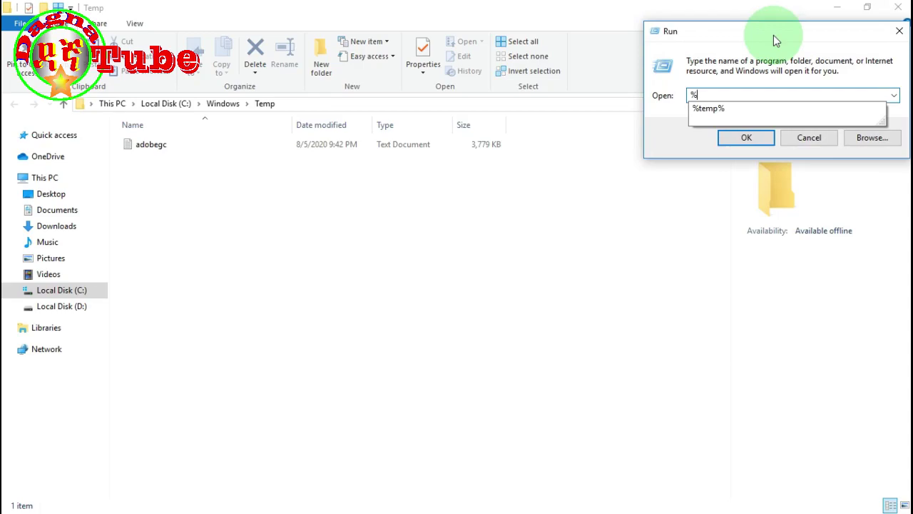
{"action": "type", "text": "te"}
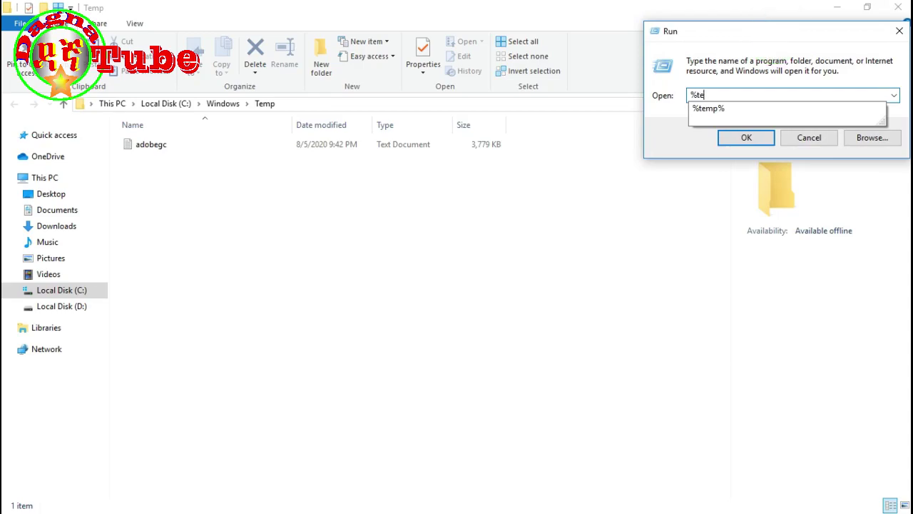
{"action": "type", "text": "mp%"}
{"action": "left_click", "coordinate": [746, 139]}
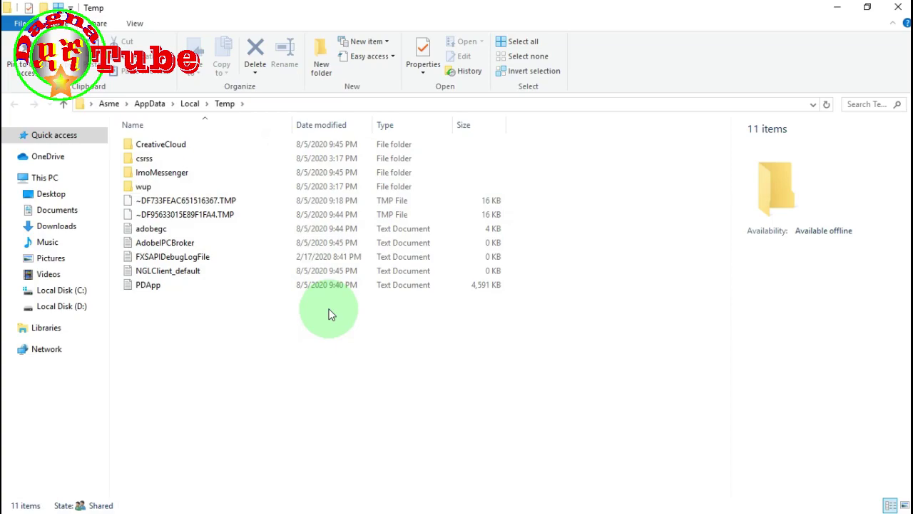
Permanently delete all items in the user's local Temp folder, approving system file deletion for all current items
{"action": "key", "text": "ctrl+a"}
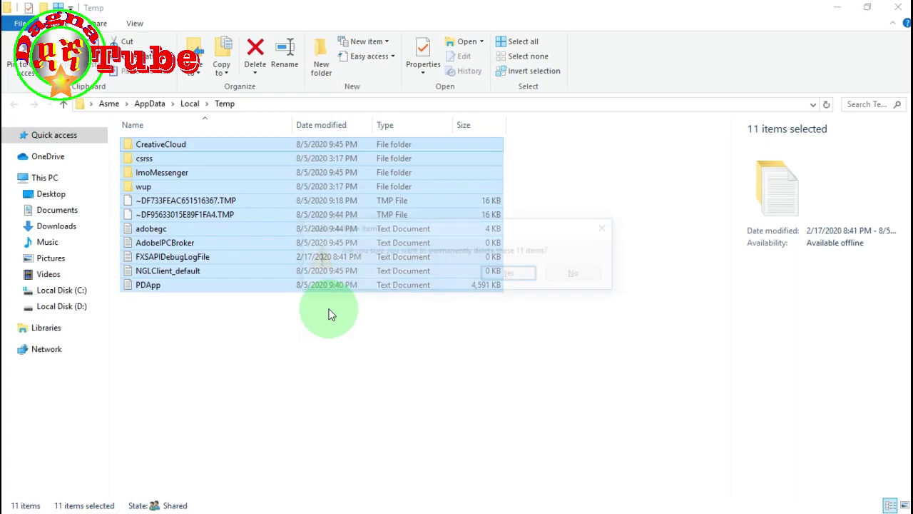
{"action": "key", "text": "Return"}
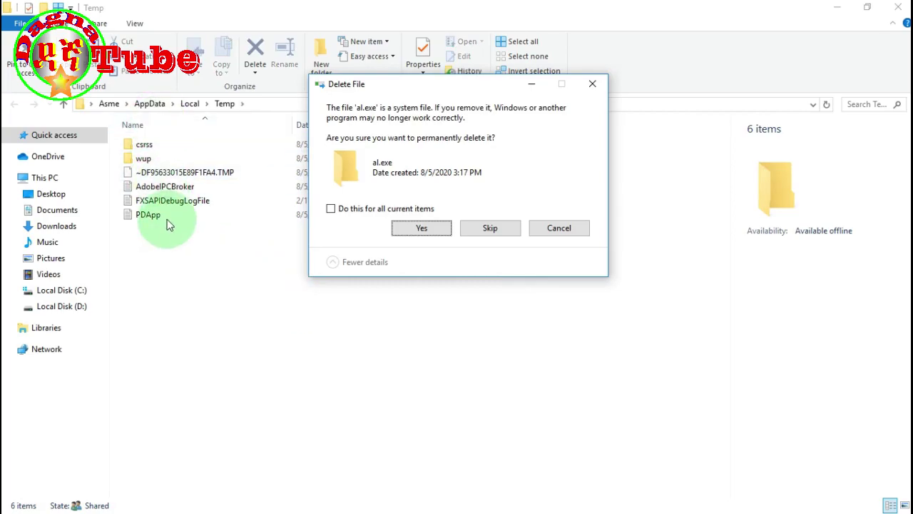
{"action": "left_click", "coordinate": [331, 208]}
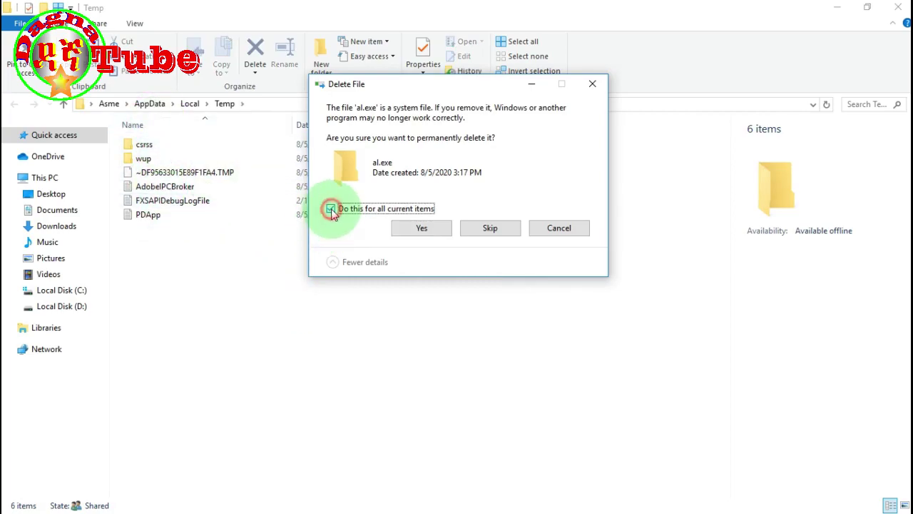
{"action": "left_click", "coordinate": [420, 228]}
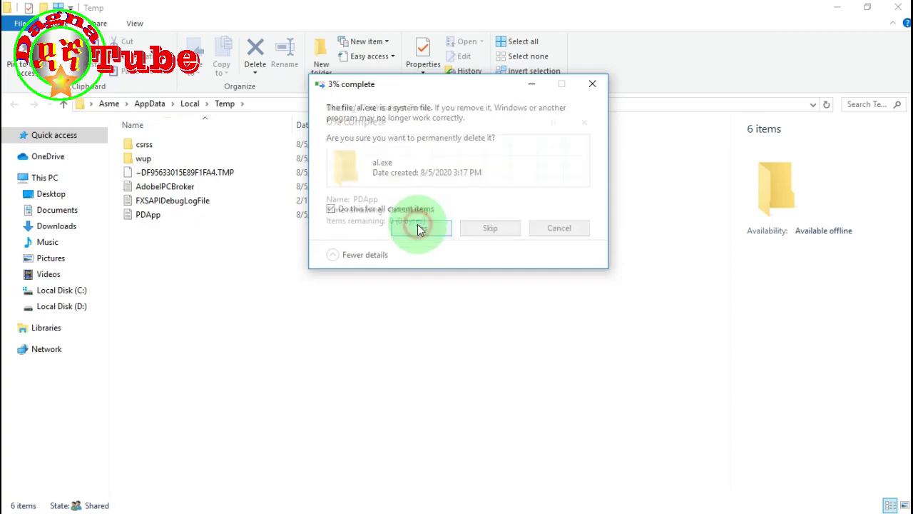
Skip the files in use, cancel the rest of the deletion, and close the user's Temp folder window
{"action": "left_click", "coordinate": [489, 230]}
{"action": "left_click", "coordinate": [489, 229]}
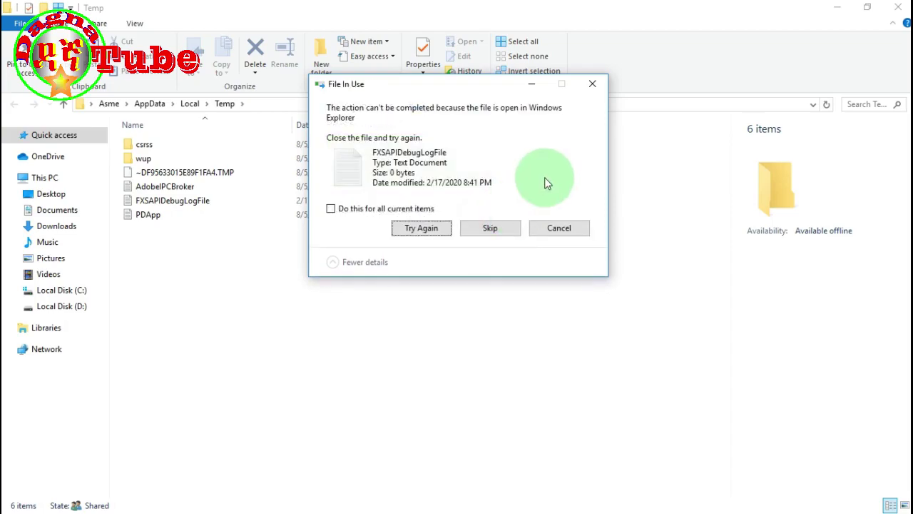
{"action": "left_click", "coordinate": [592, 83]}
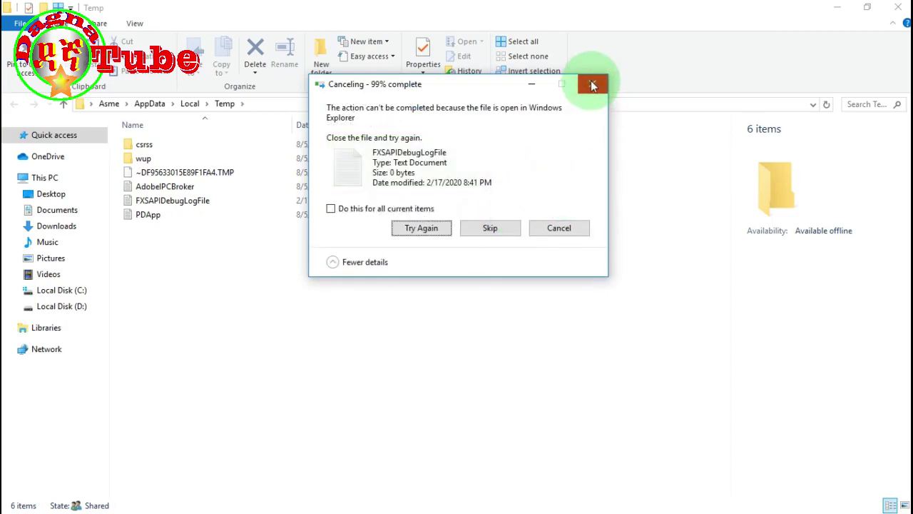
{"action": "left_click", "coordinate": [897, 8]}
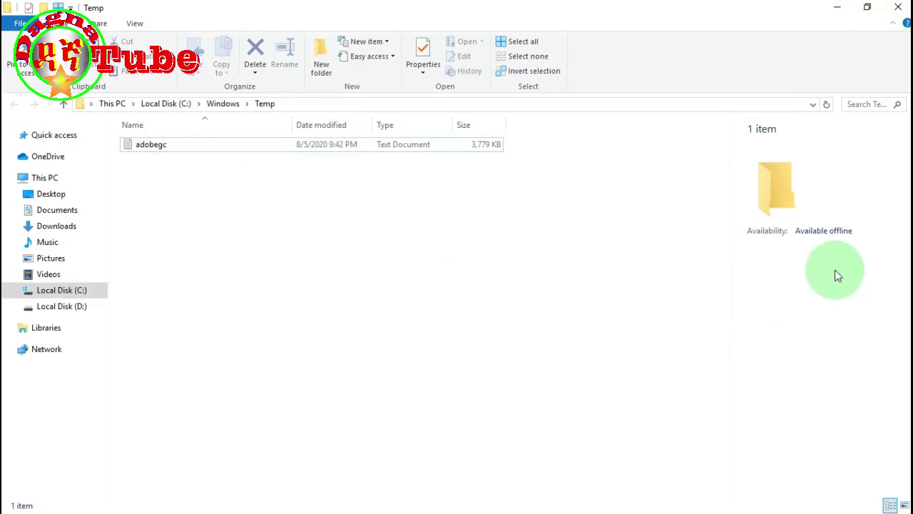
Open the Prefetch folder by running prefetch from the Run dialog, and grant permanent access to the folder
{"action": "left_click", "coordinate": [895, 42]}
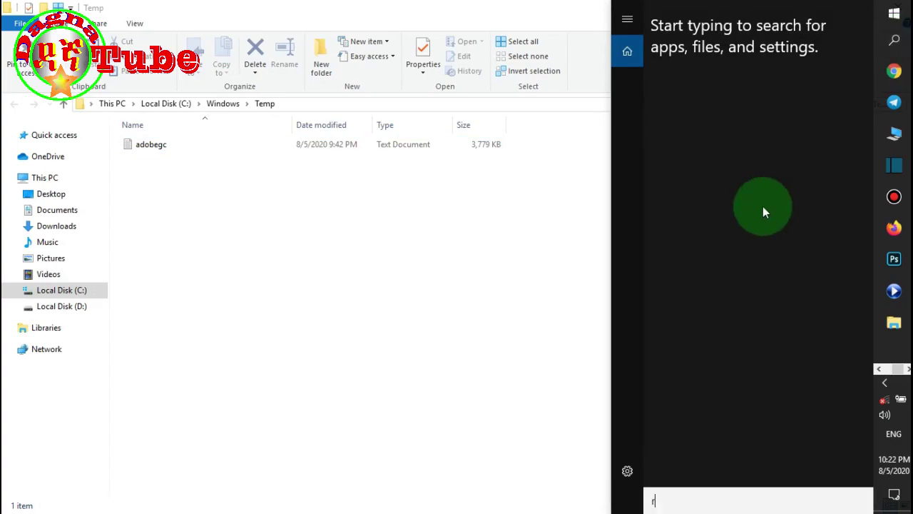
{"action": "type", "text": "run"}
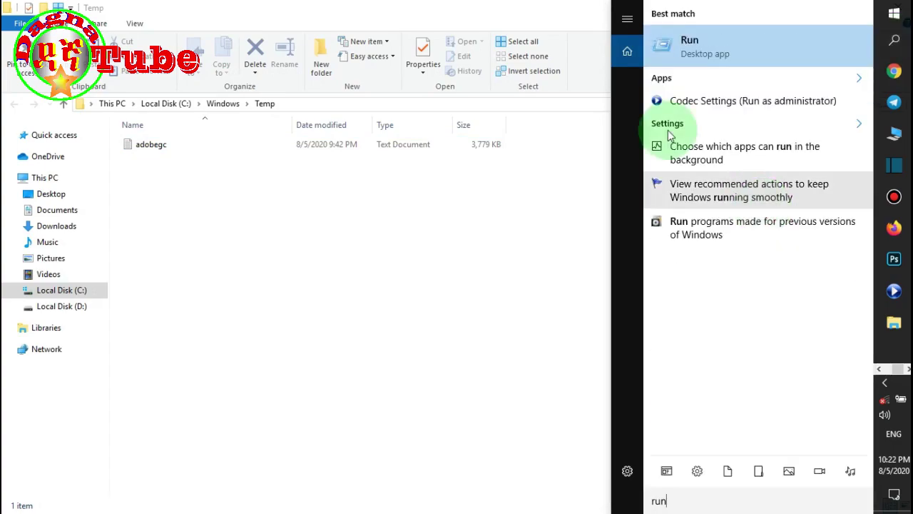
{"action": "left_click", "coordinate": [743, 54]}
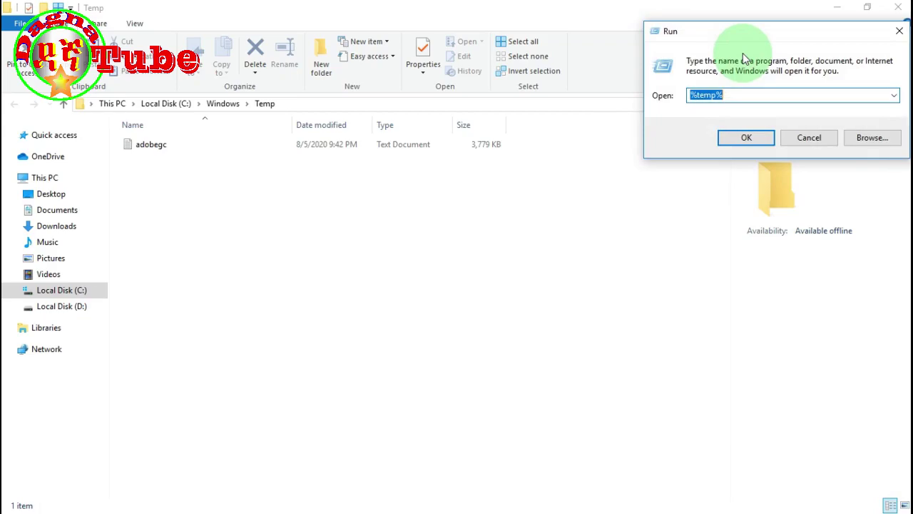
{"action": "type", "text": "p"}
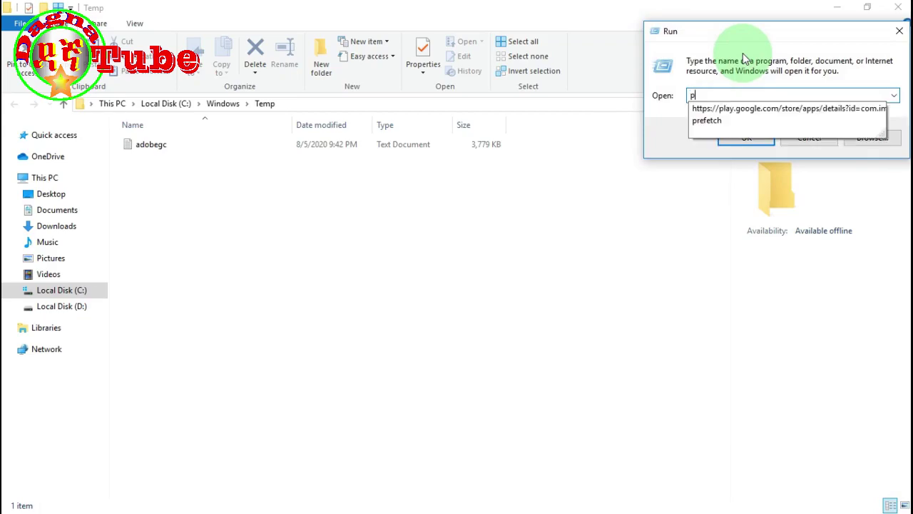
{"action": "type", "text": "refetch"}
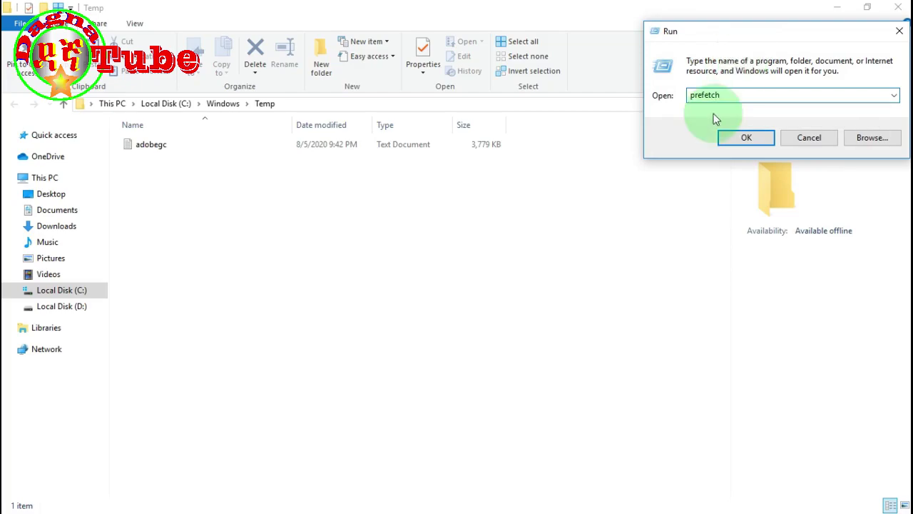
{"action": "left_click", "coordinate": [756, 138]}
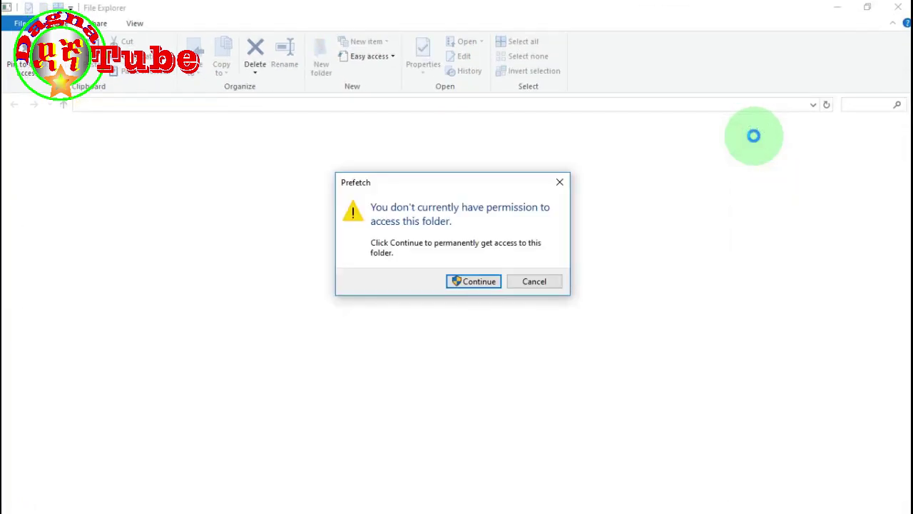
{"action": "left_click", "coordinate": [471, 282]}
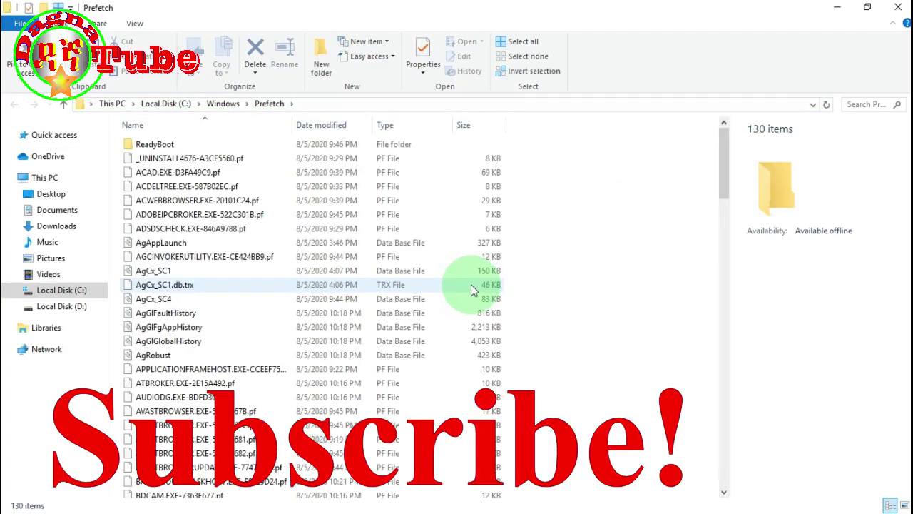
Permanently delete all items in the Prefetch folder and confirm the deletion
{"action": "left_click", "coordinate": [207, 411]}
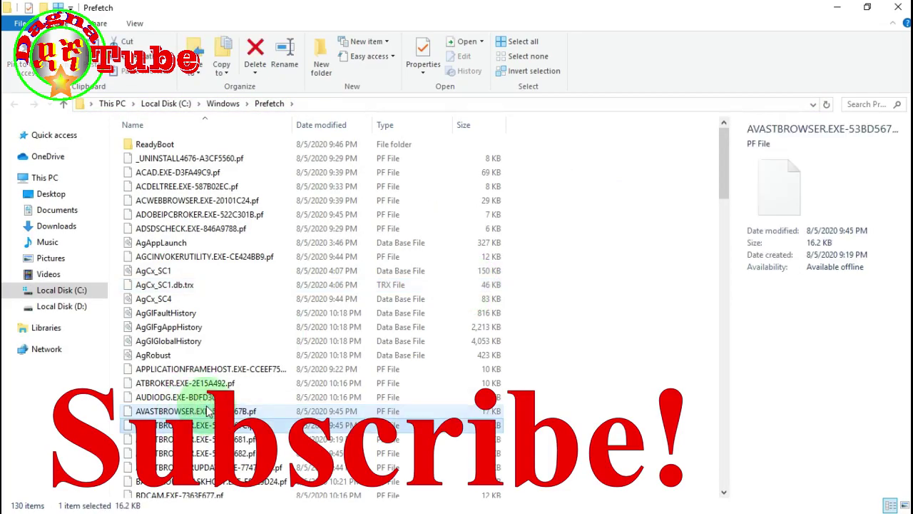
{"action": "key", "text": "ctrl+a"}
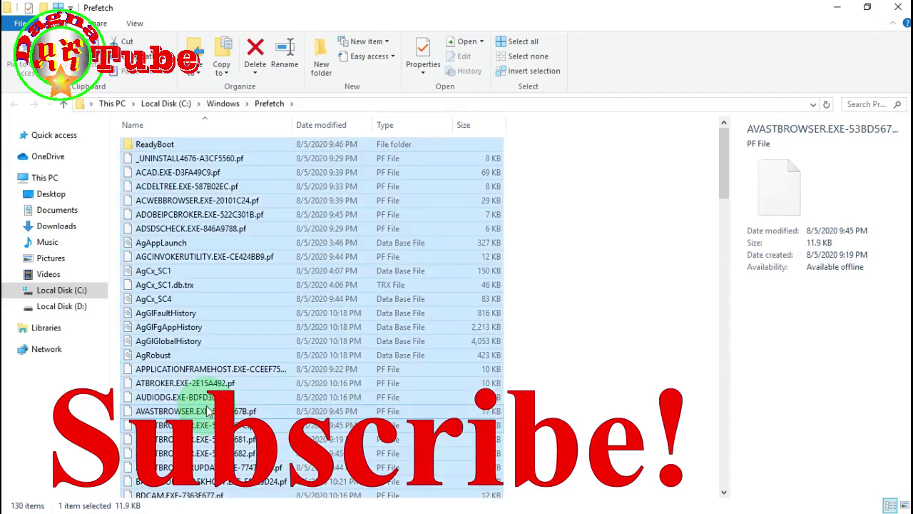
{"action": "key", "text": "shift+Delete"}
{"action": "key", "text": "Return"}
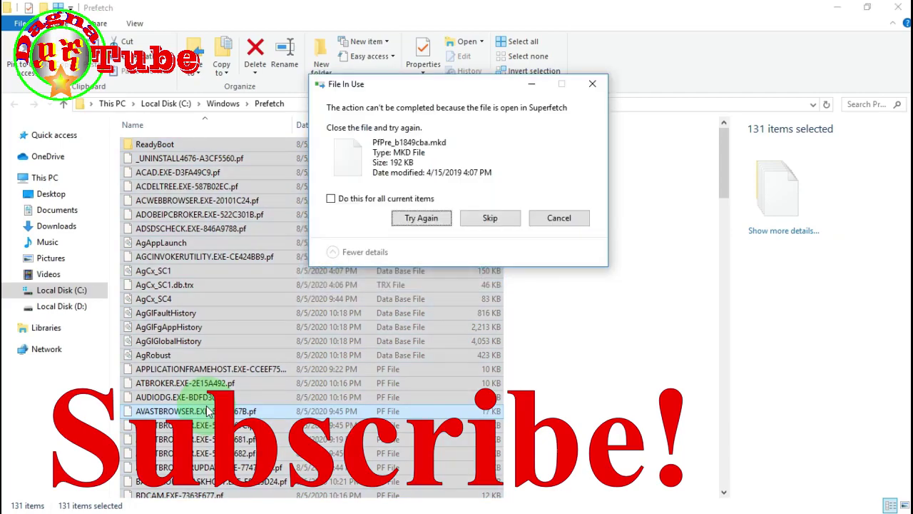
Retry deleting the file in use for all current items, skip it, and close the Prefetch and Windows Temp folder windows
{"action": "left_click", "coordinate": [330, 199]}
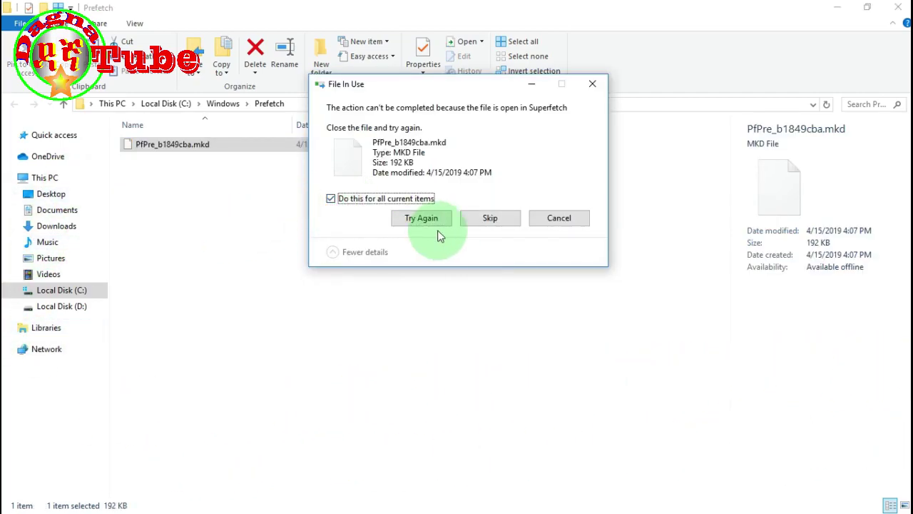
{"action": "left_click", "coordinate": [421, 218]}
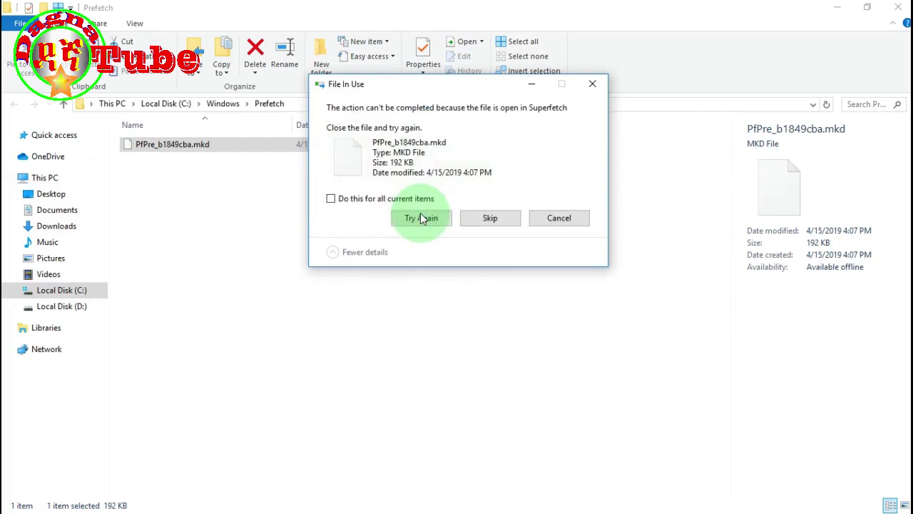
{"action": "left_click", "coordinate": [490, 218]}
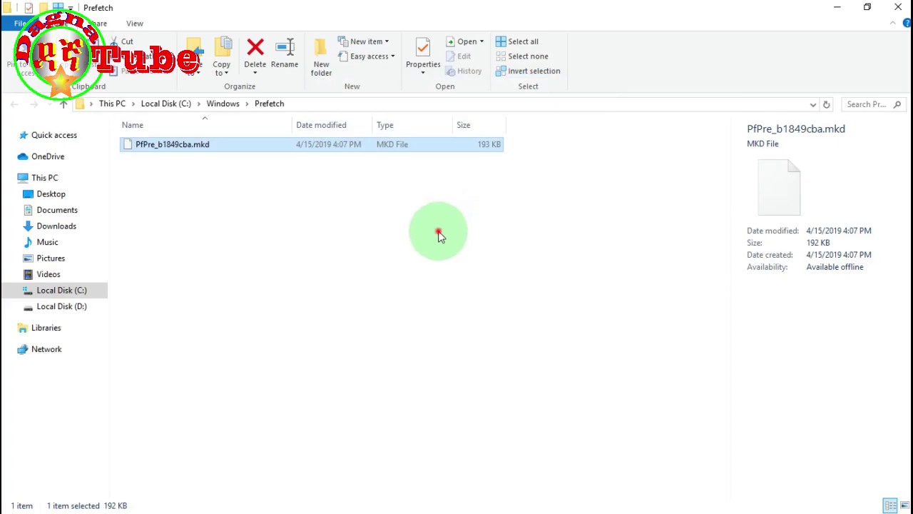
{"action": "left_click", "coordinate": [491, 225]}
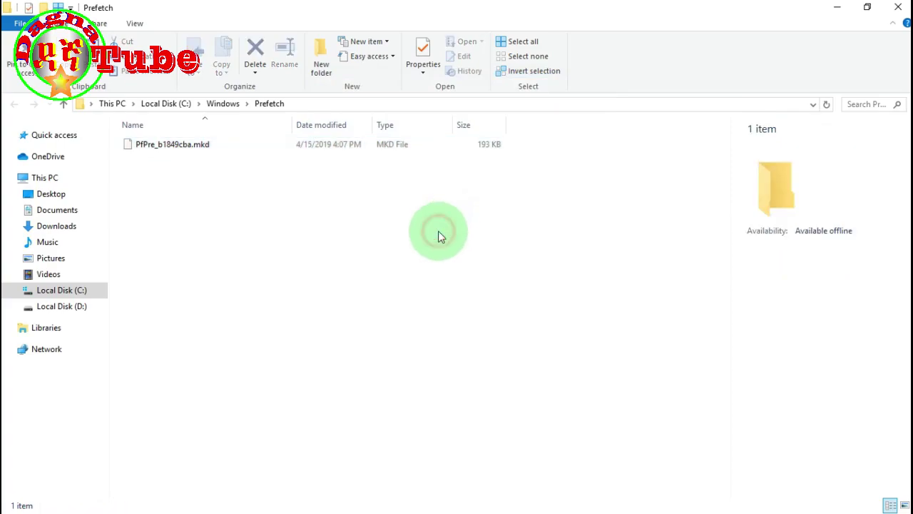
{"action": "left_click", "coordinate": [896, 9]}
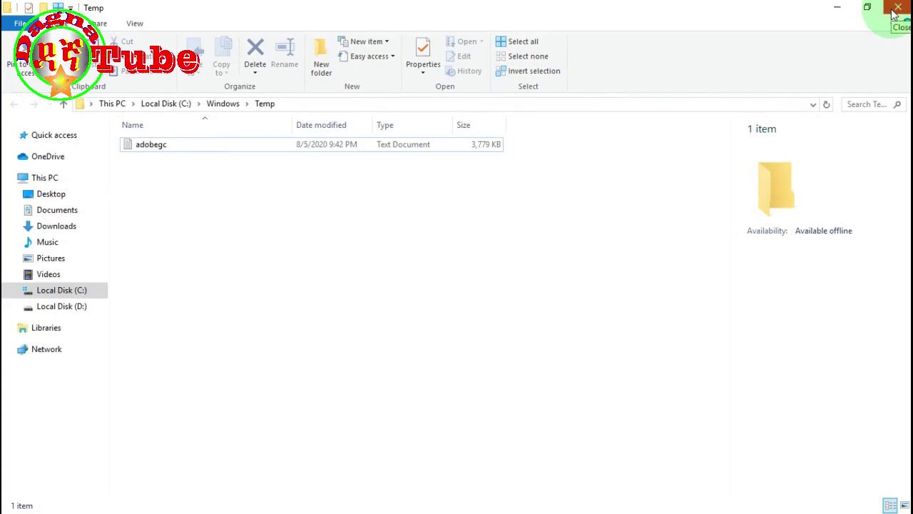
{"action": "left_click", "coordinate": [896, 10]}
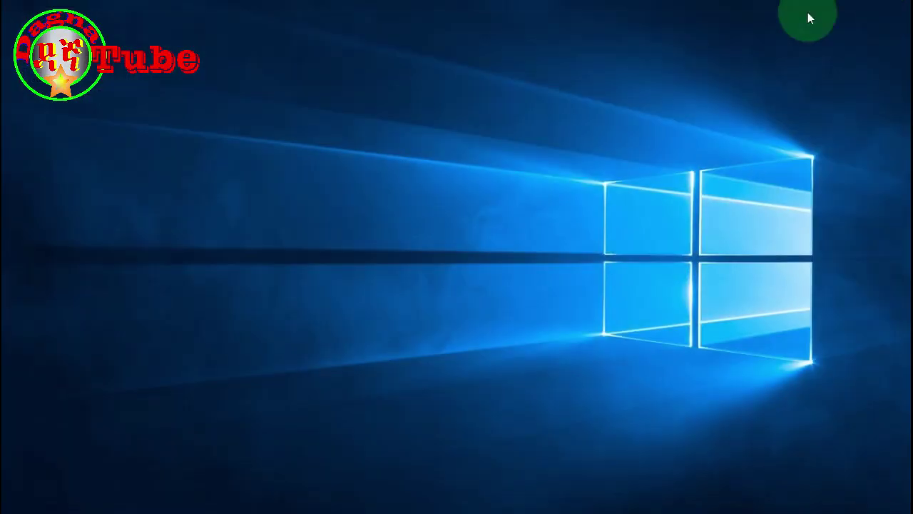
Refresh the empty desktop three times
{"action": "right_click", "coordinate": [562, 141]}
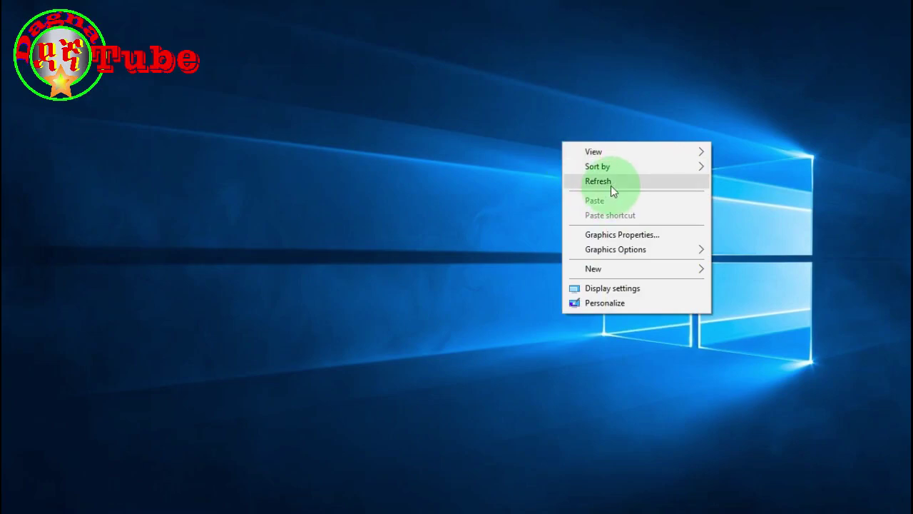
{"action": "left_click", "coordinate": [600, 182]}
{"action": "right_click", "coordinate": [528, 136]}
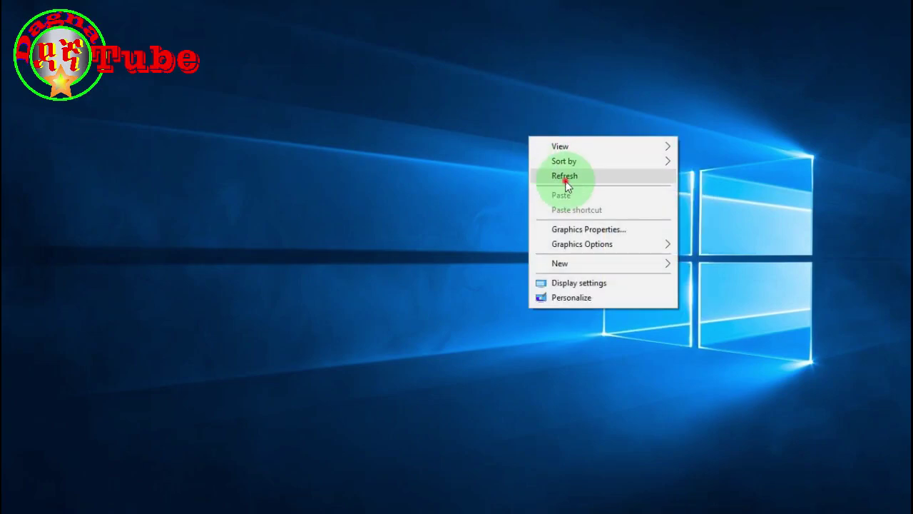
{"action": "left_click", "coordinate": [551, 179]}
{"action": "right_click", "coordinate": [507, 131]}
{"action": "left_click", "coordinate": [549, 175]}
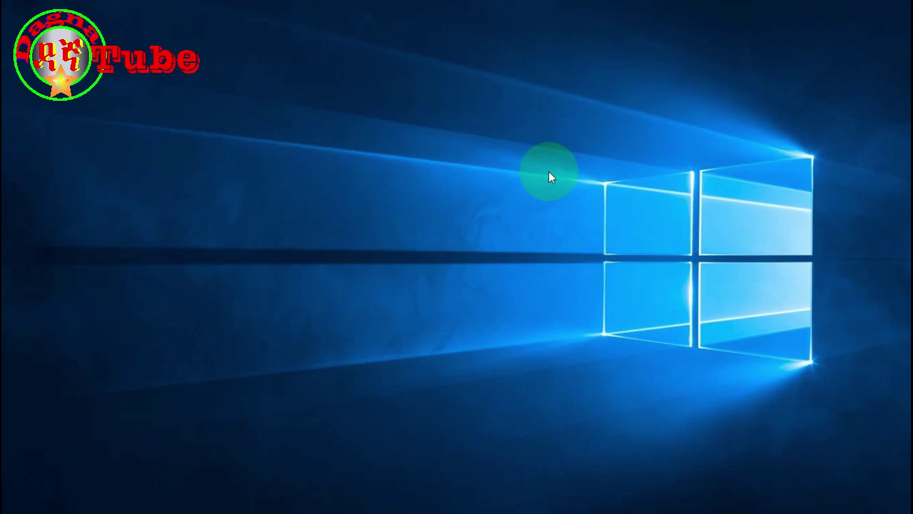
Show the desktop icons, and open the Recycle Bin to check its contents before closing its window
{"action": "right_click", "coordinate": [799, 80]}
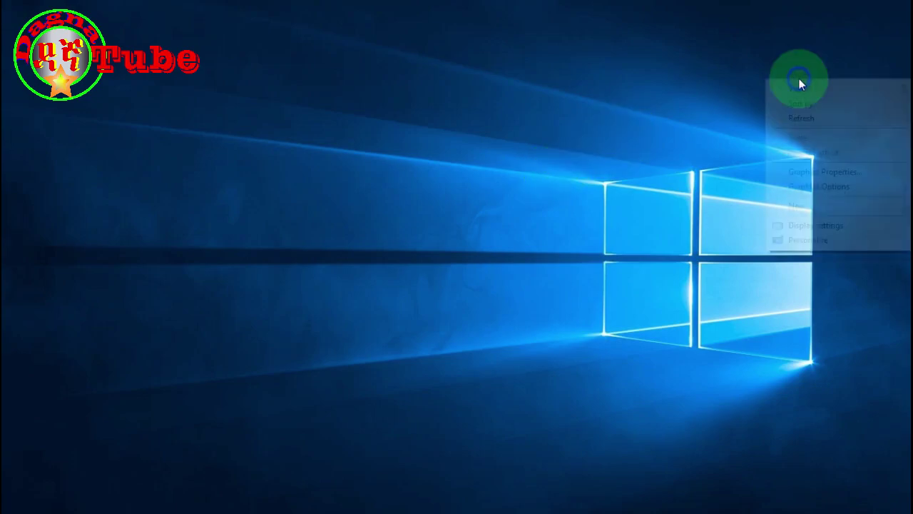
{"action": "mouse_move", "coordinate": [814, 87]}
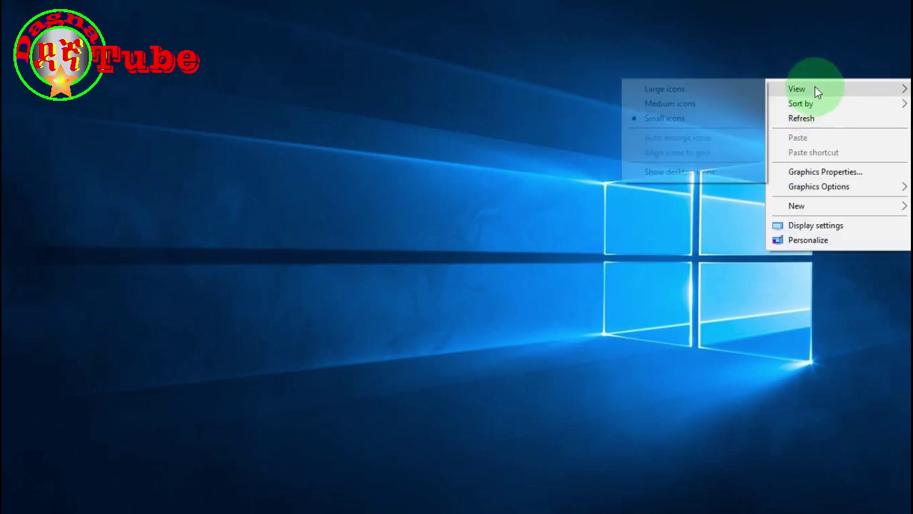
{"action": "left_click", "coordinate": [681, 172]}
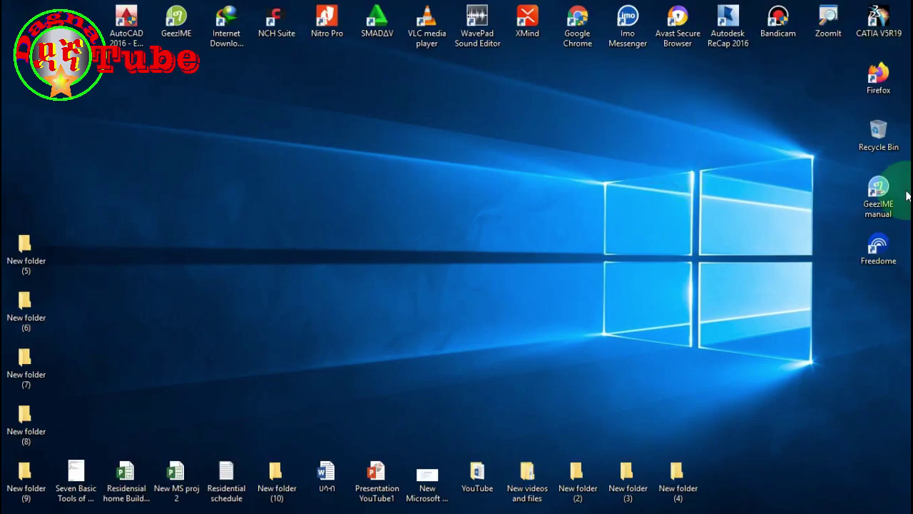
{"action": "double_click", "coordinate": [882, 130]}
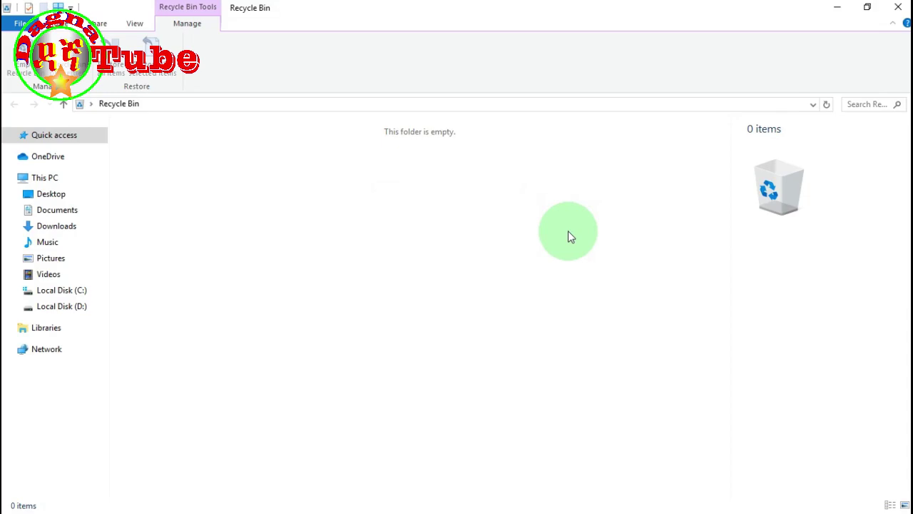
{"action": "left_click", "coordinate": [897, 8]}
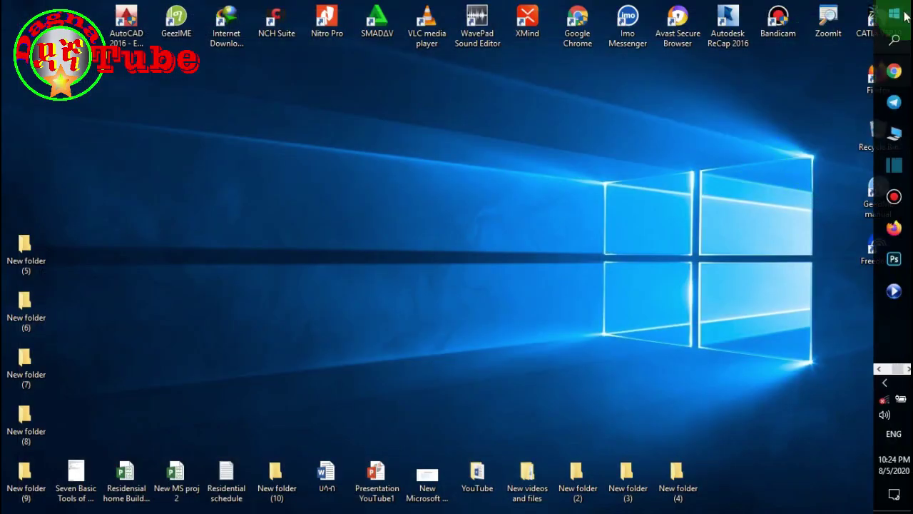
Search Windows for disk and launch Disk Cleanup
{"action": "left_click", "coordinate": [906, 46]}
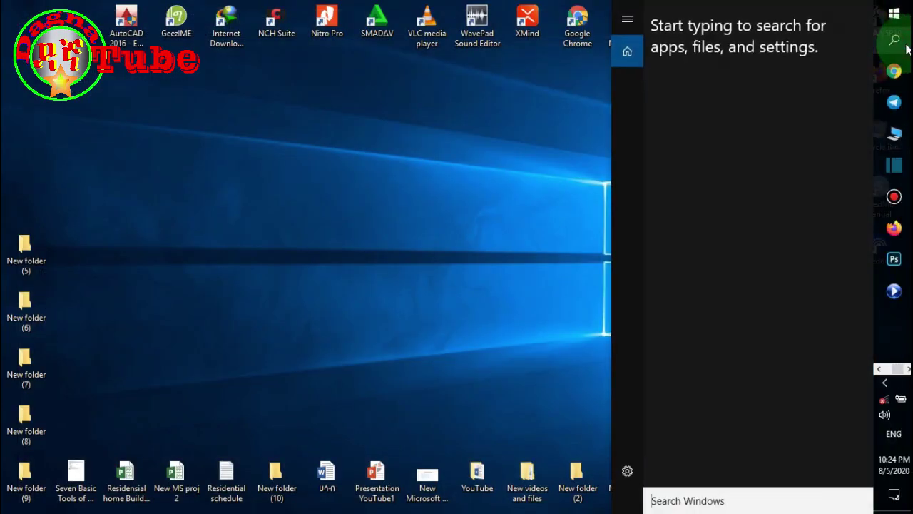
{"action": "type", "text": "disk"}
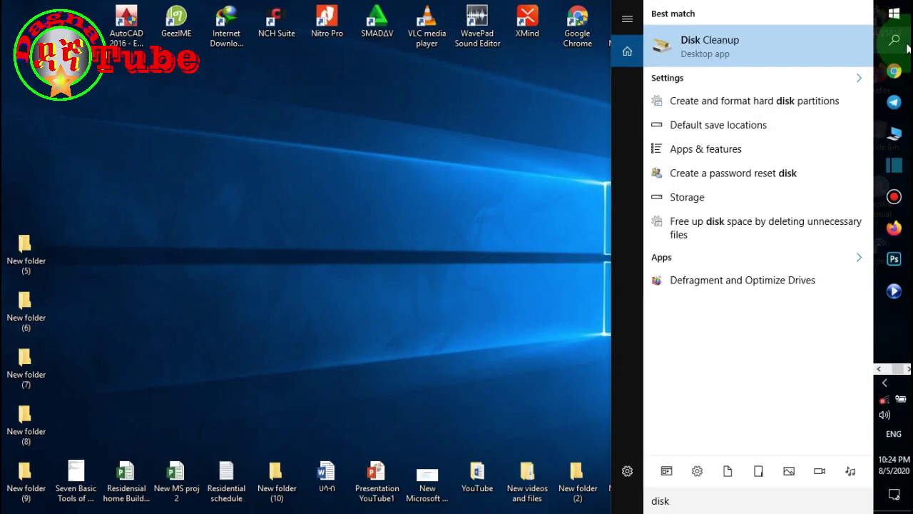
{"action": "left_click", "coordinate": [733, 48]}
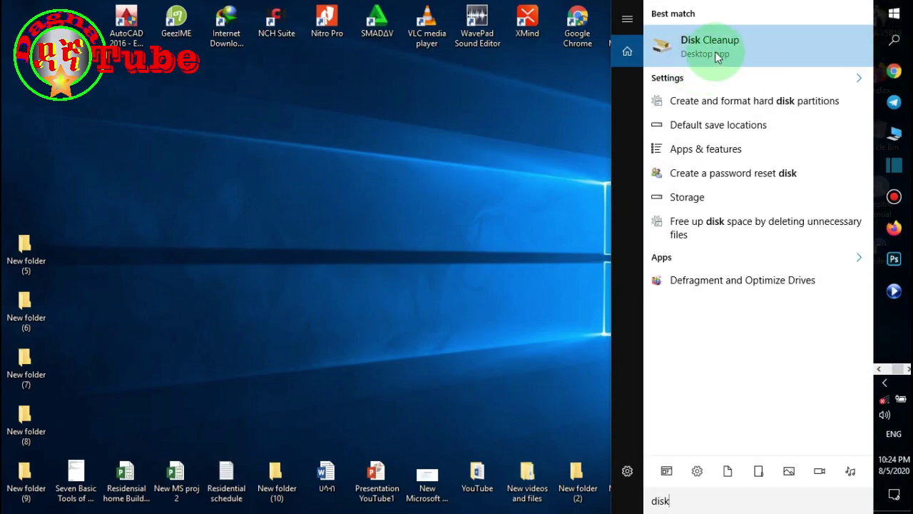
{"action": "left_click", "coordinate": [715, 49]}
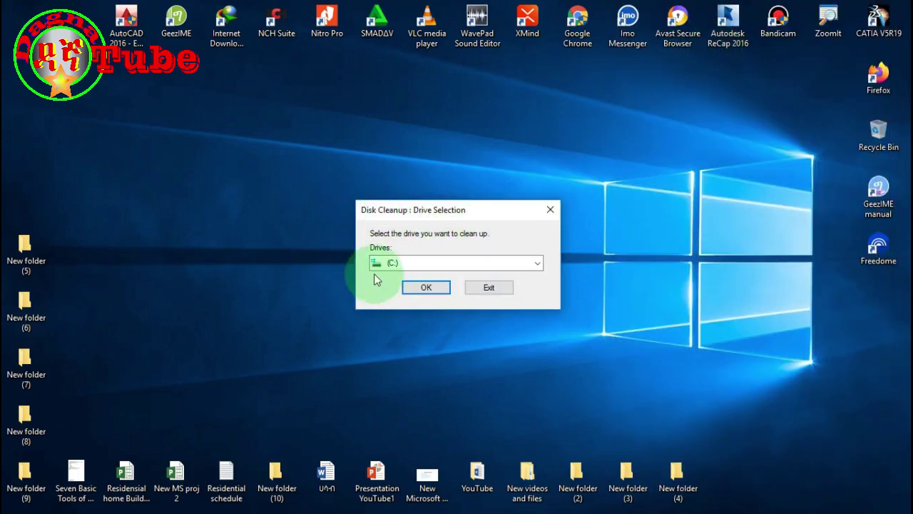
Try drive D: in the drive selection, switch back to drive C:, and start the cleanup scan
{"action": "left_click", "coordinate": [538, 264]}
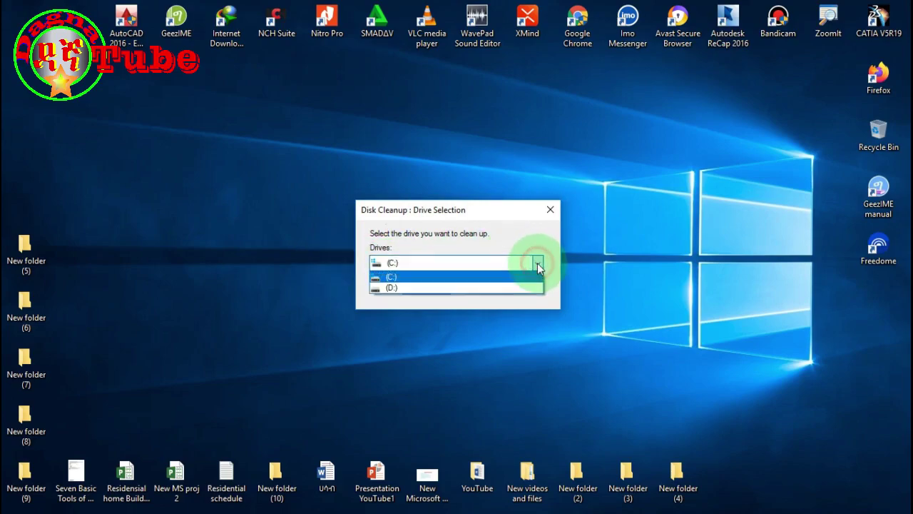
{"action": "left_click", "coordinate": [409, 288]}
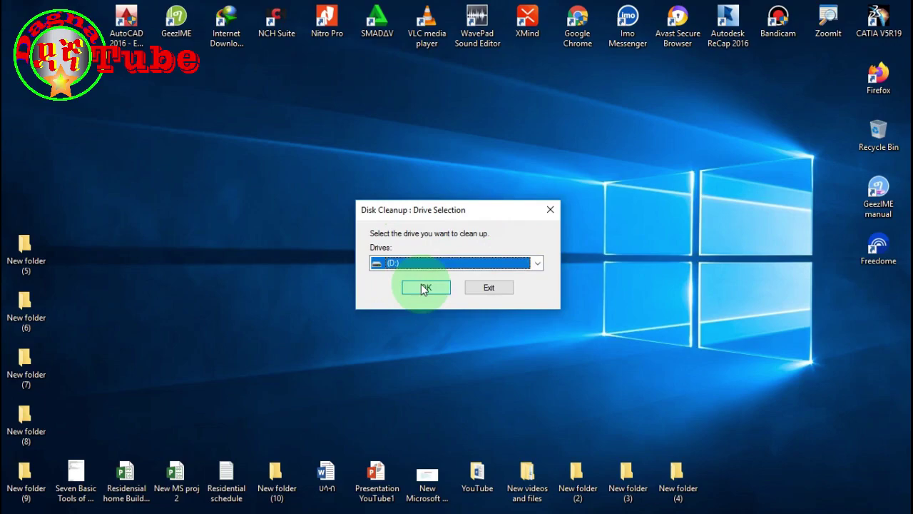
{"action": "left_click", "coordinate": [535, 262]}
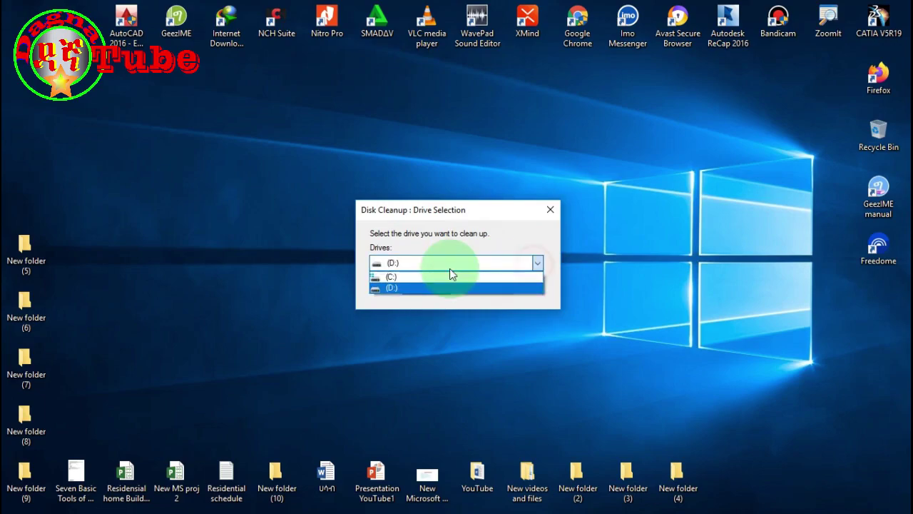
{"action": "left_click", "coordinate": [418, 276]}
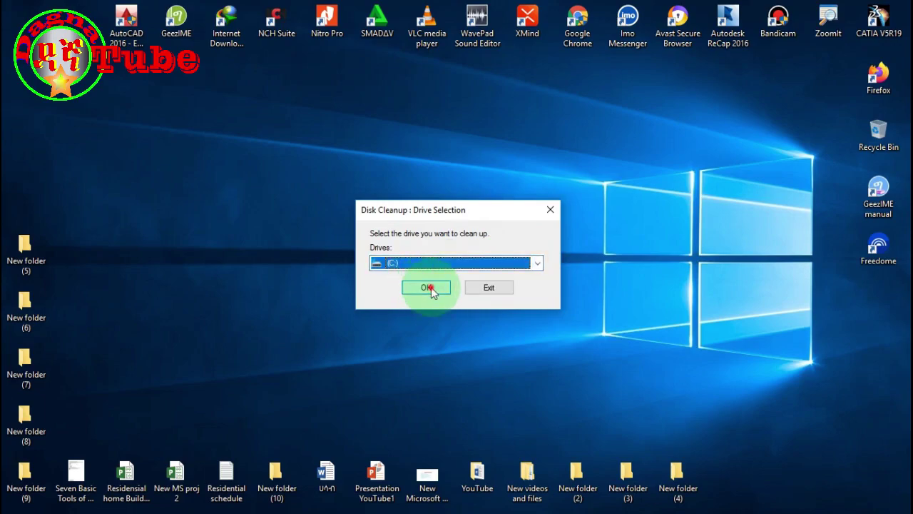
{"action": "left_click", "coordinate": [428, 287]}
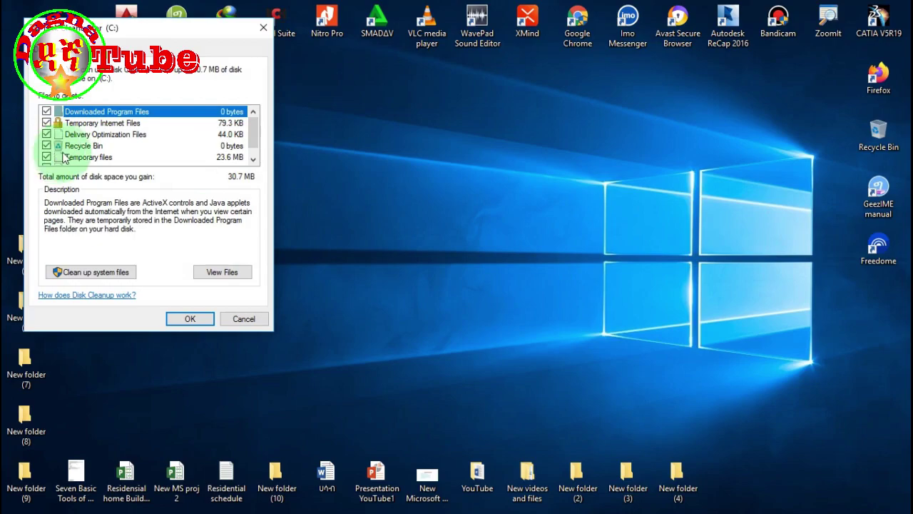
Review the files to delete, rescan drive C: with system files included, and permanently delete the checked files
{"action": "left_click", "coordinate": [252, 129]}
{"action": "left_click_drag", "start_coordinate": [253, 132], "coordinate": [252, 197]}
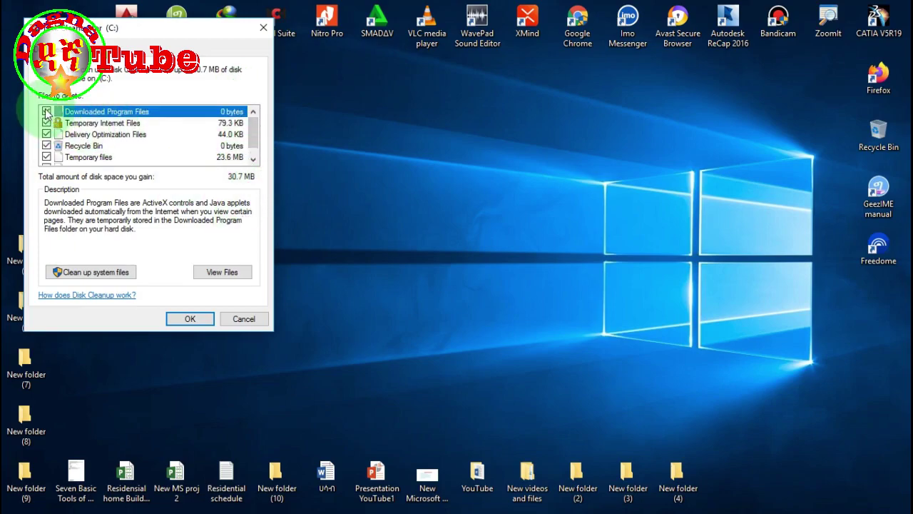
{"action": "left_click", "coordinate": [102, 275]}
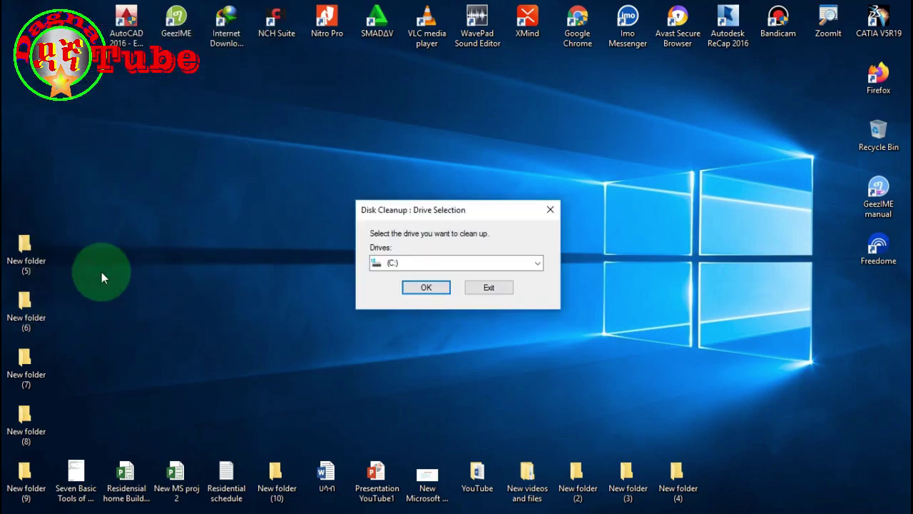
{"action": "left_click", "coordinate": [423, 289]}
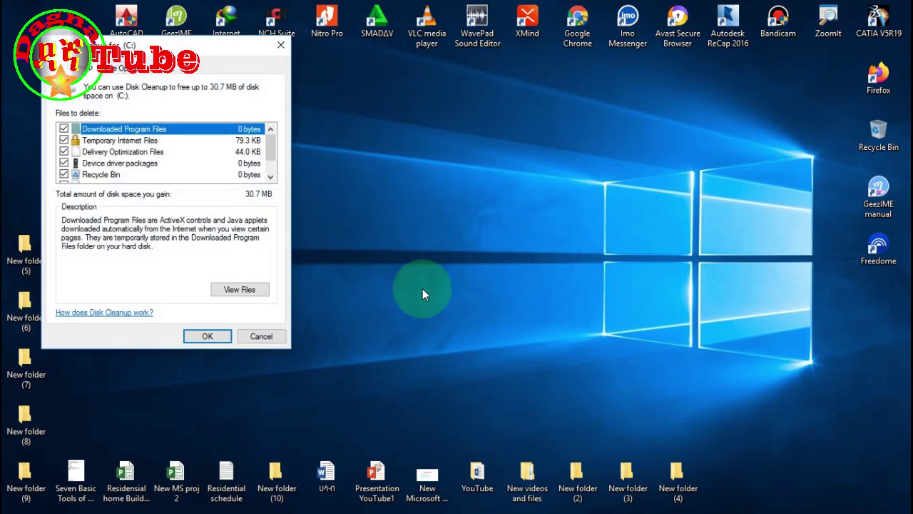
{"action": "left_click", "coordinate": [208, 336]}
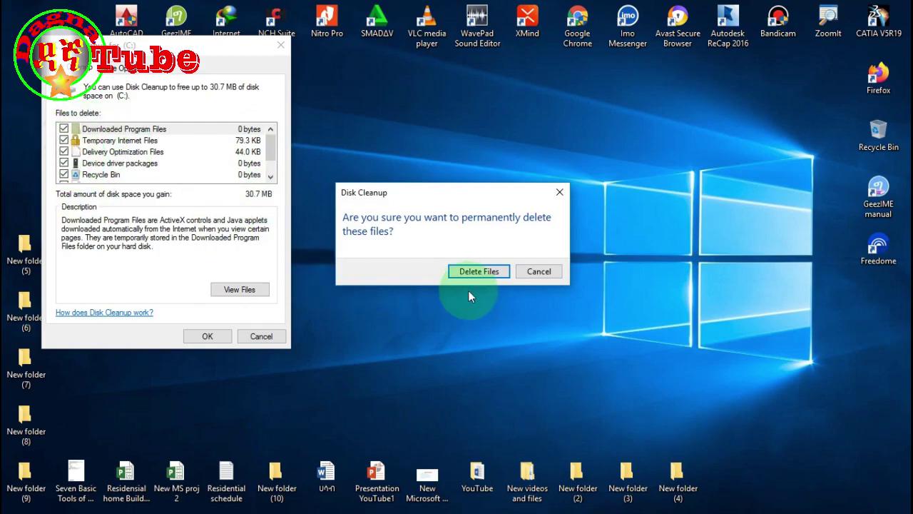
{"action": "left_click", "coordinate": [480, 271]}
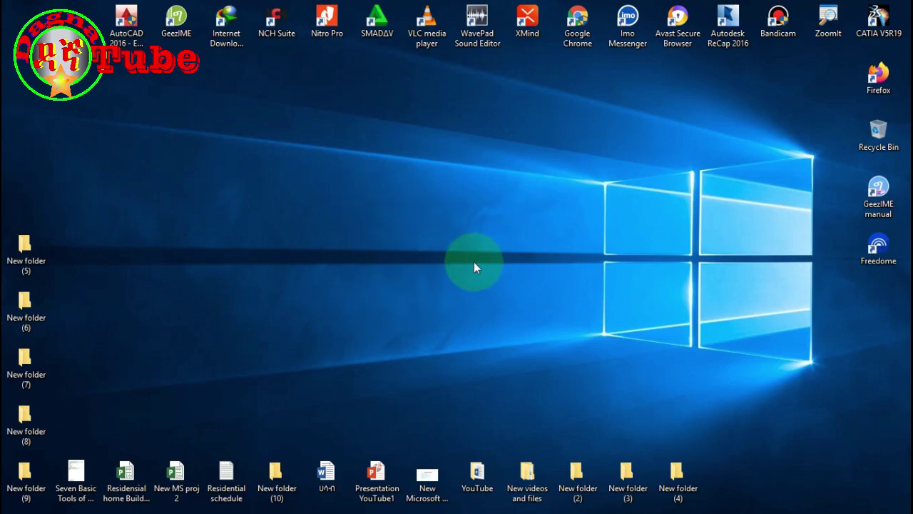
Refresh the desktop after the disk cleanup
{"action": "right_click", "coordinate": [425, 214]}
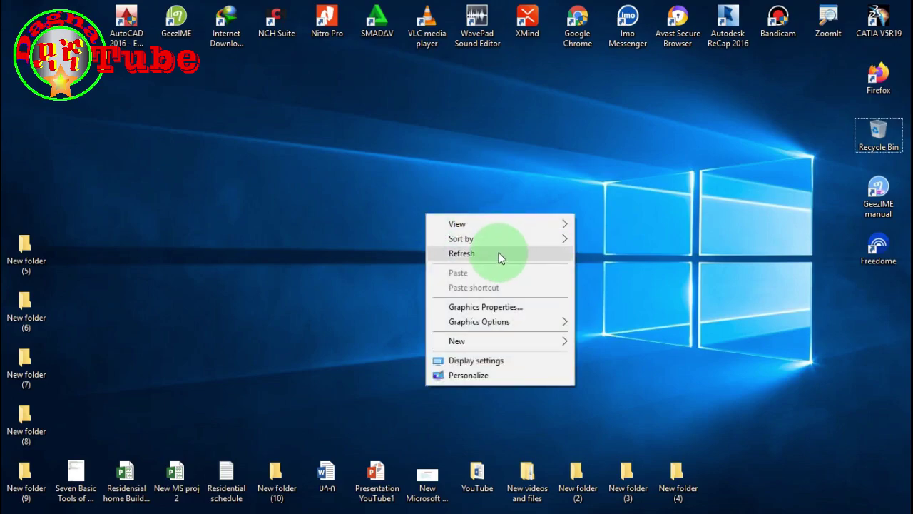
{"action": "right_click", "coordinate": [631, 175]}
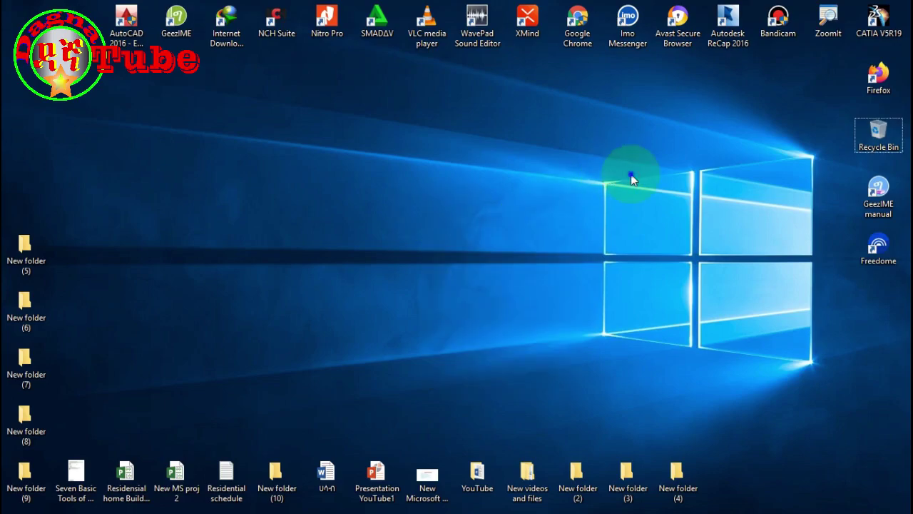
{"action": "left_click", "coordinate": [688, 213]}
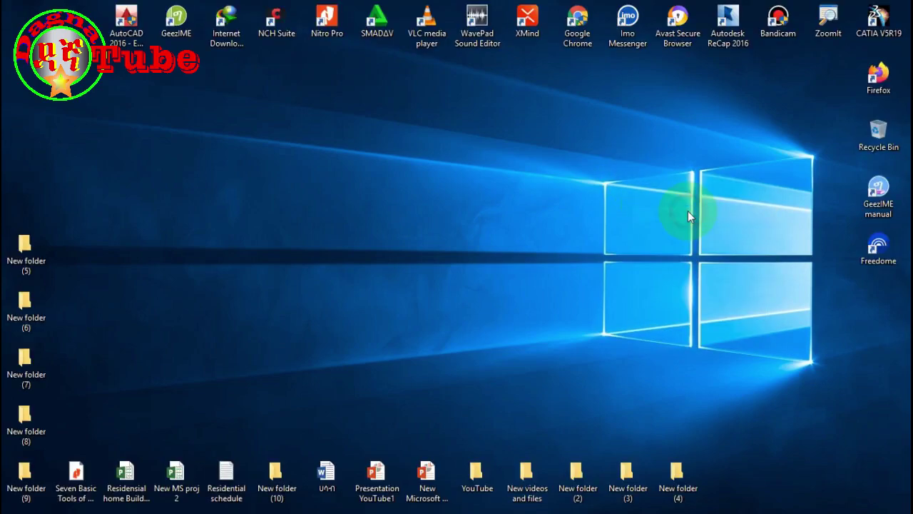